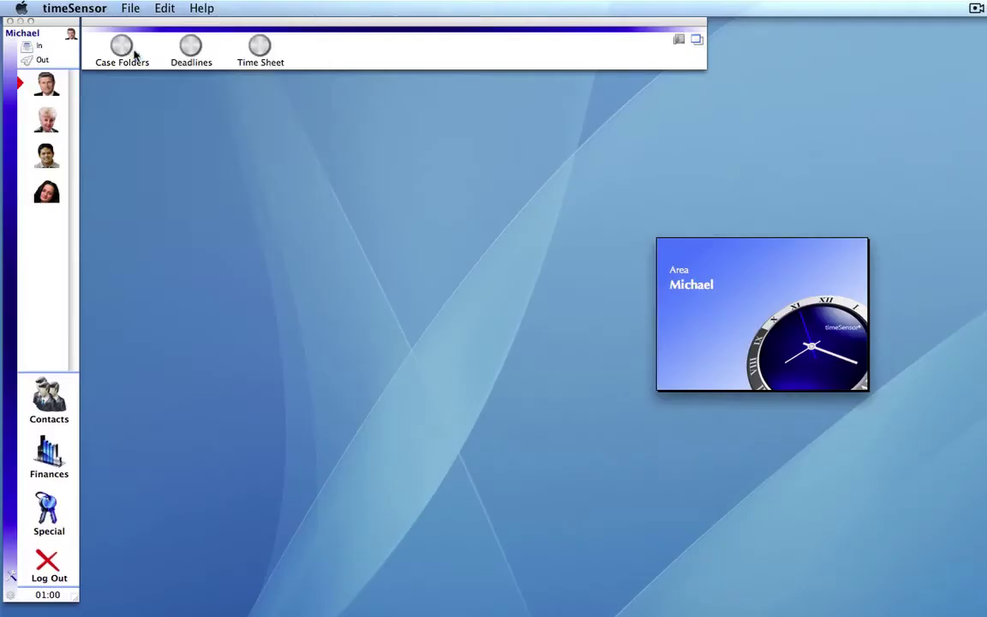
click(134, 55)
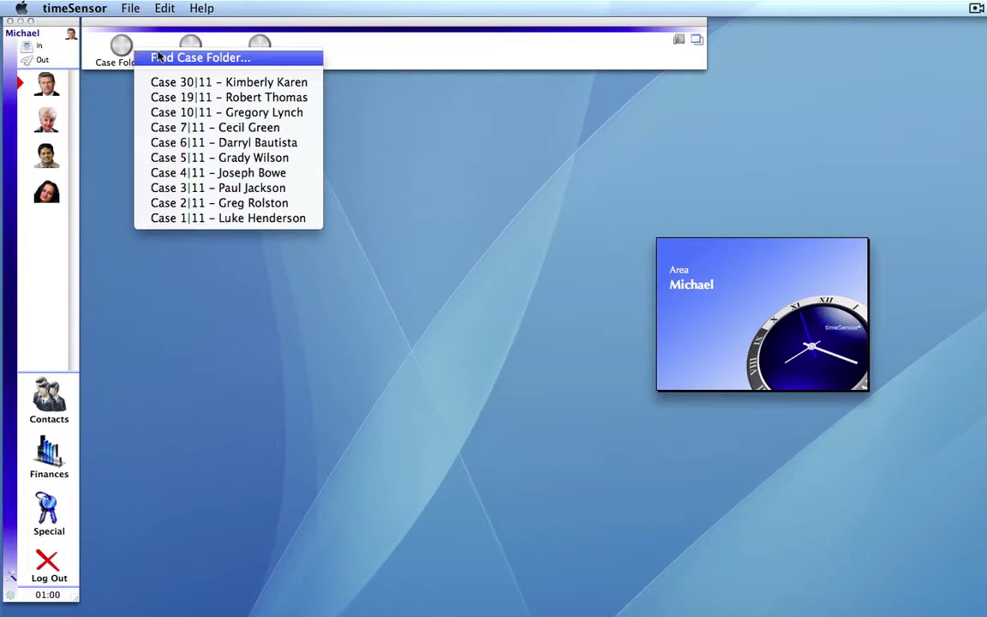
click(158, 57)
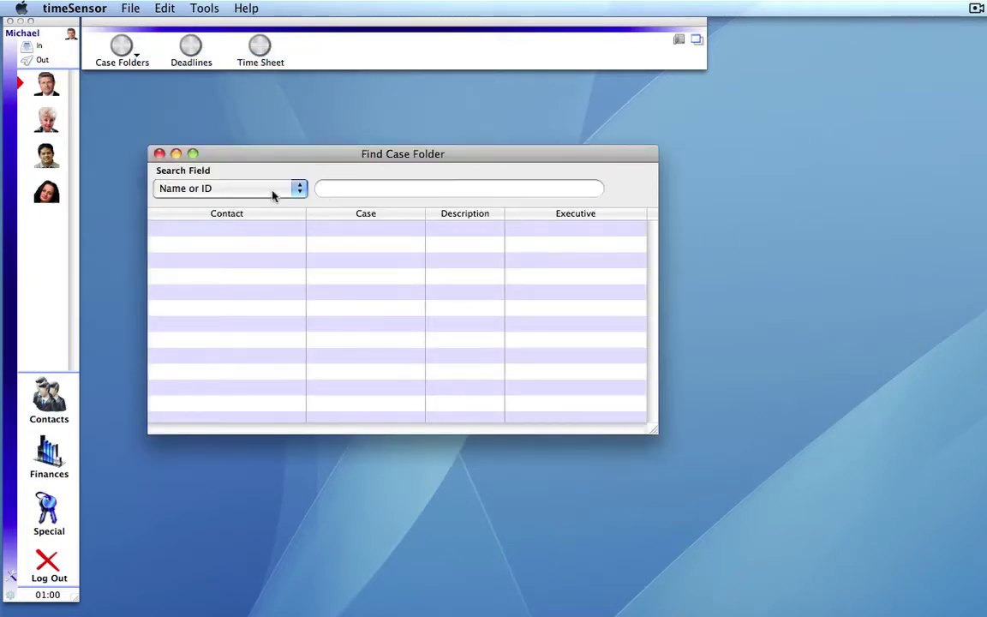
click(274, 191)
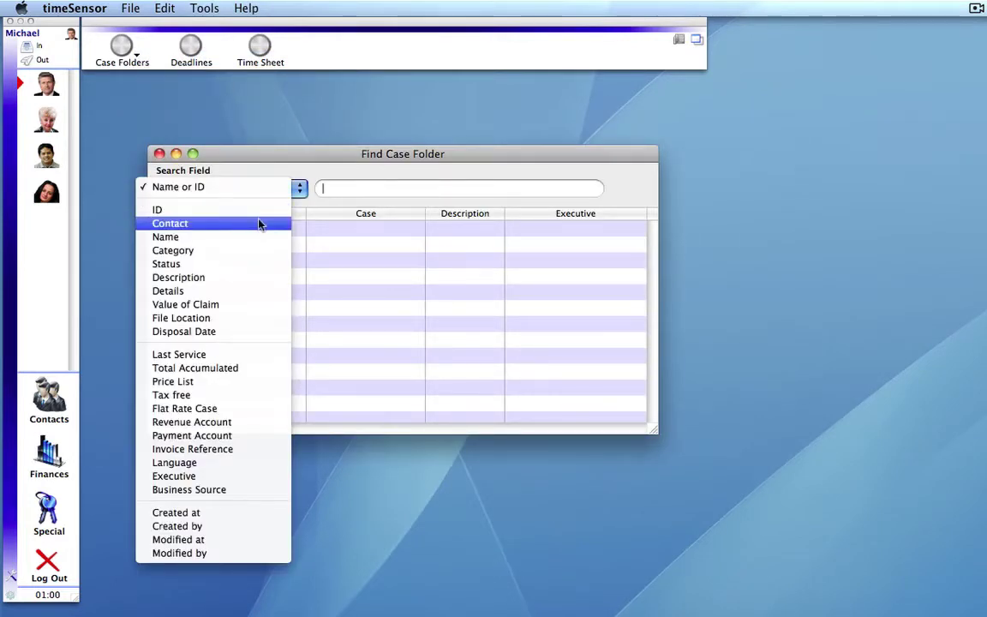
click(260, 223)
text(yen)
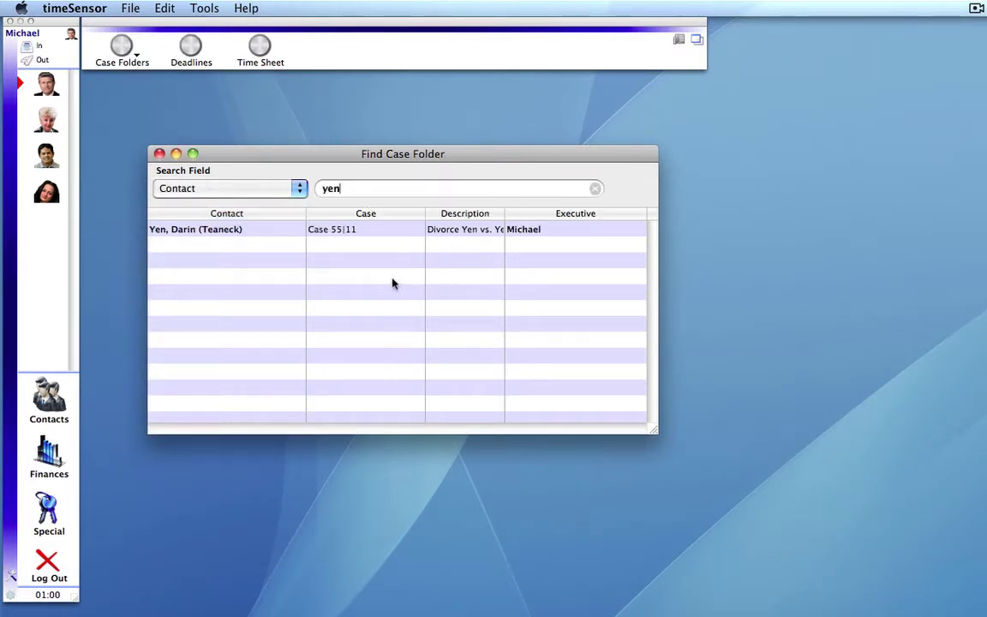
double_click(358, 231)
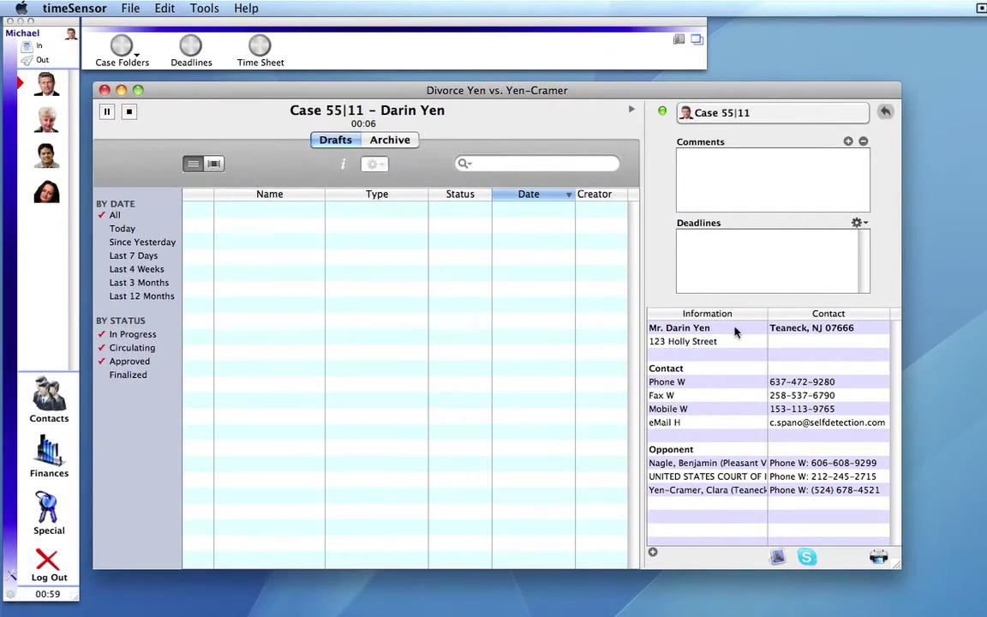
double_click(734, 331)
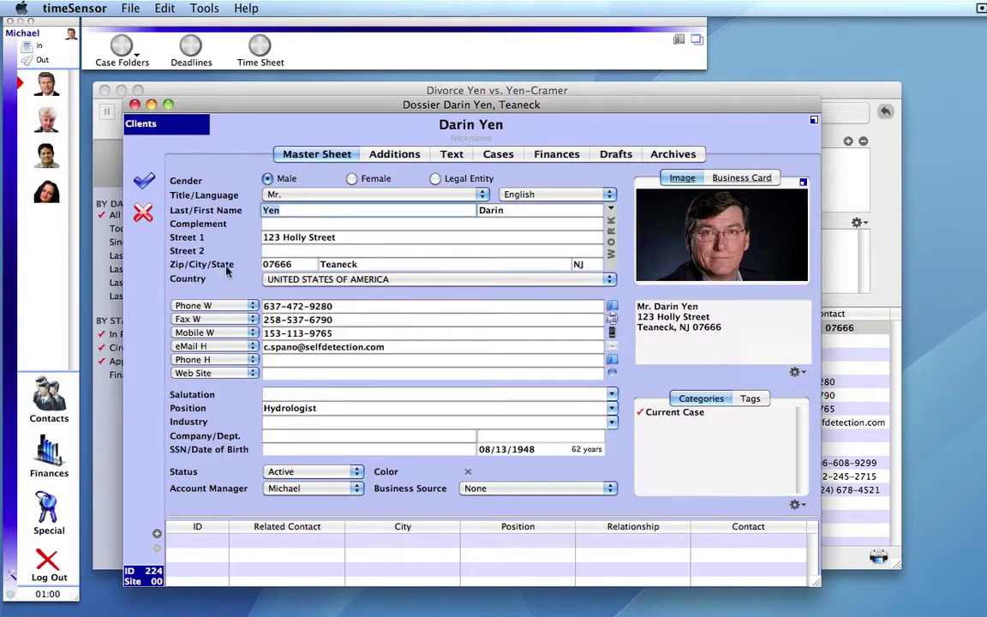
click(143, 180)
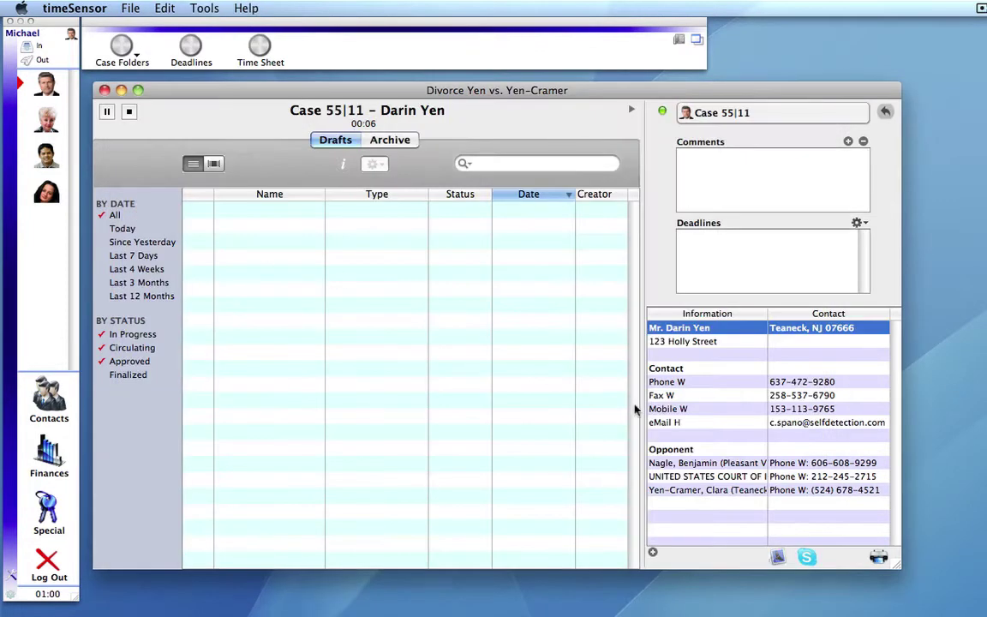
double_click(733, 463)
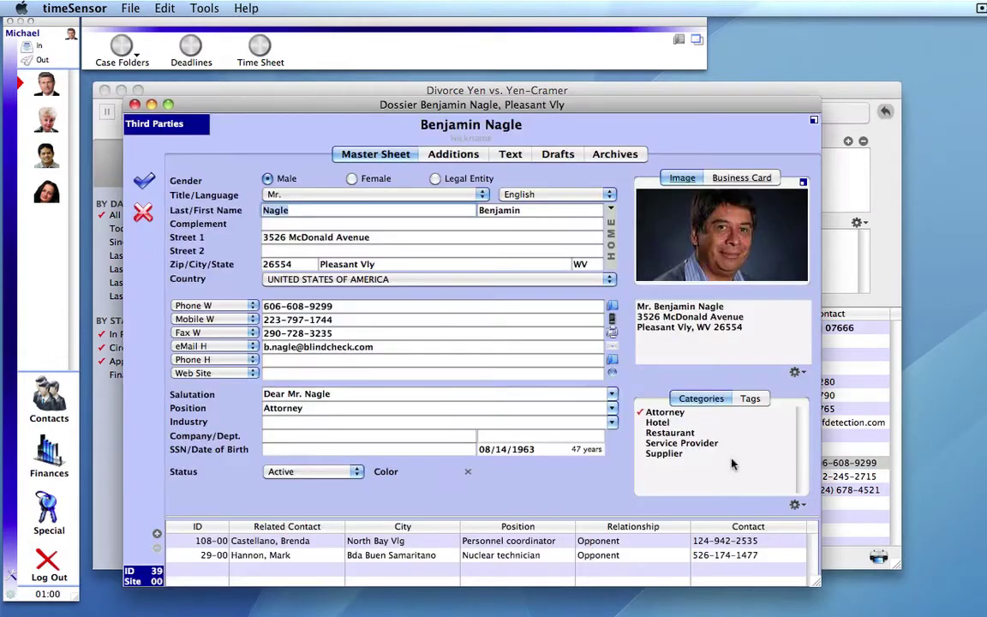
click(144, 213)
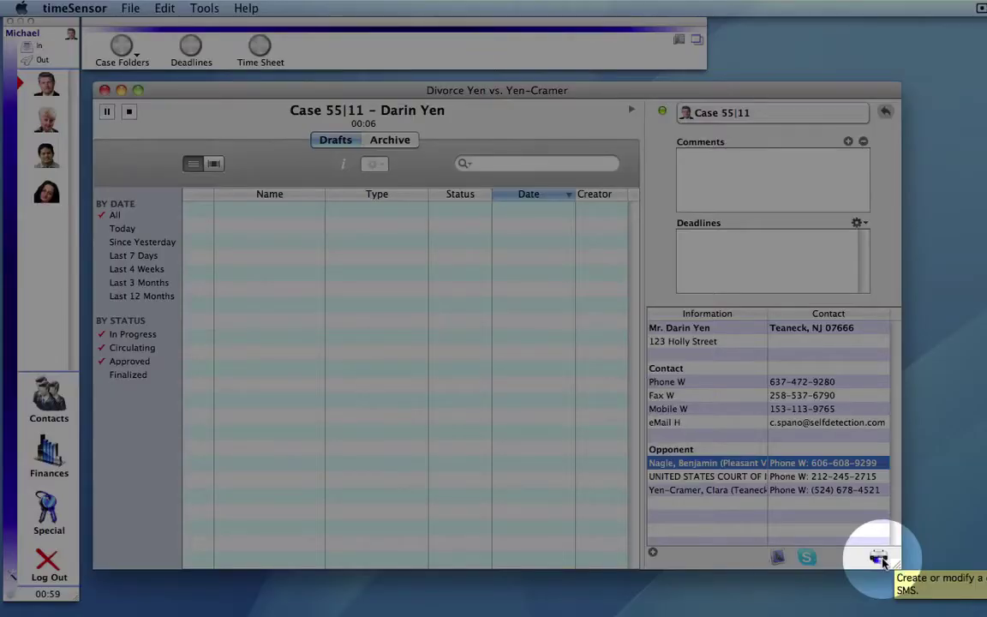
- Start a new Document letter draft to the opponent and move and enlarge its window
click(880, 558)
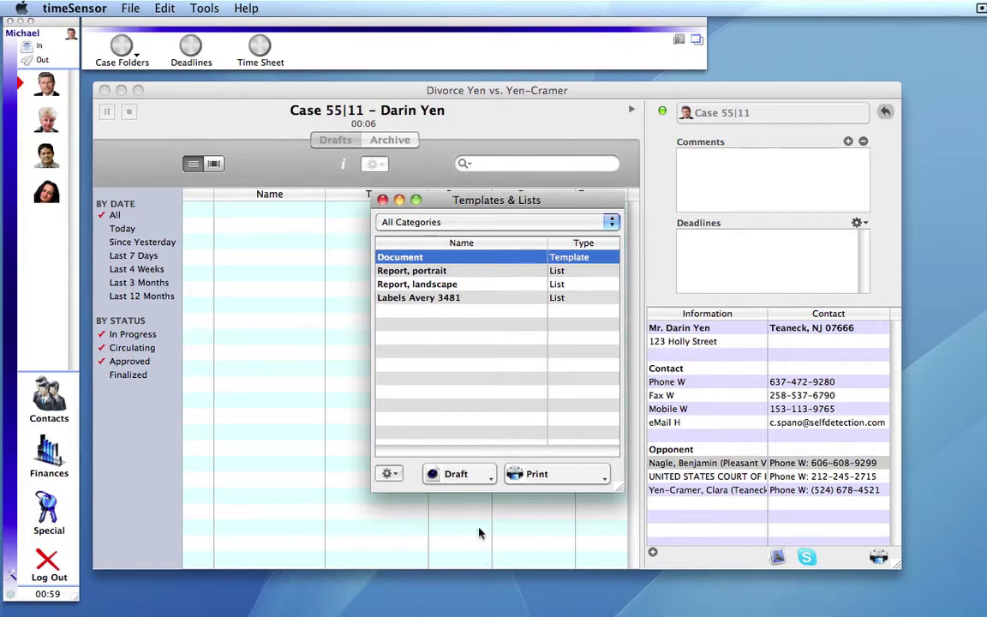
click(459, 477)
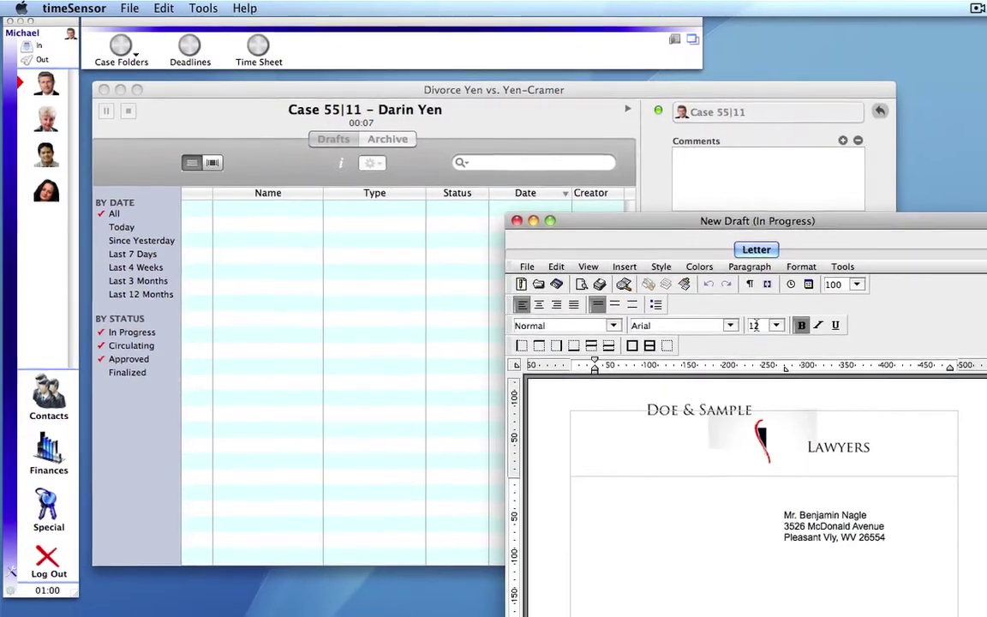
drag(848, 228, 599, 103)
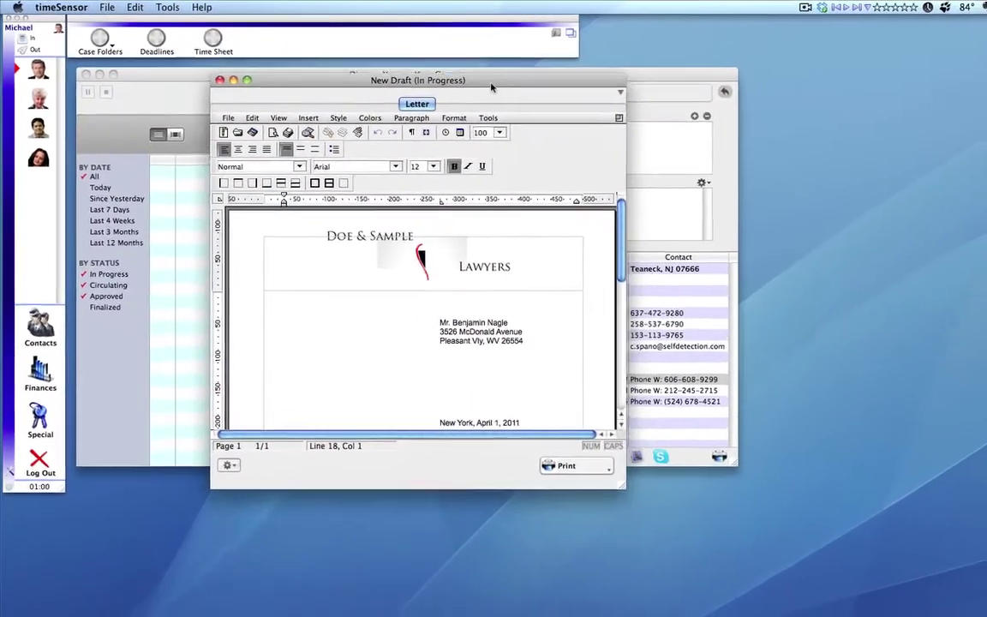
drag(490, 86, 480, 81)
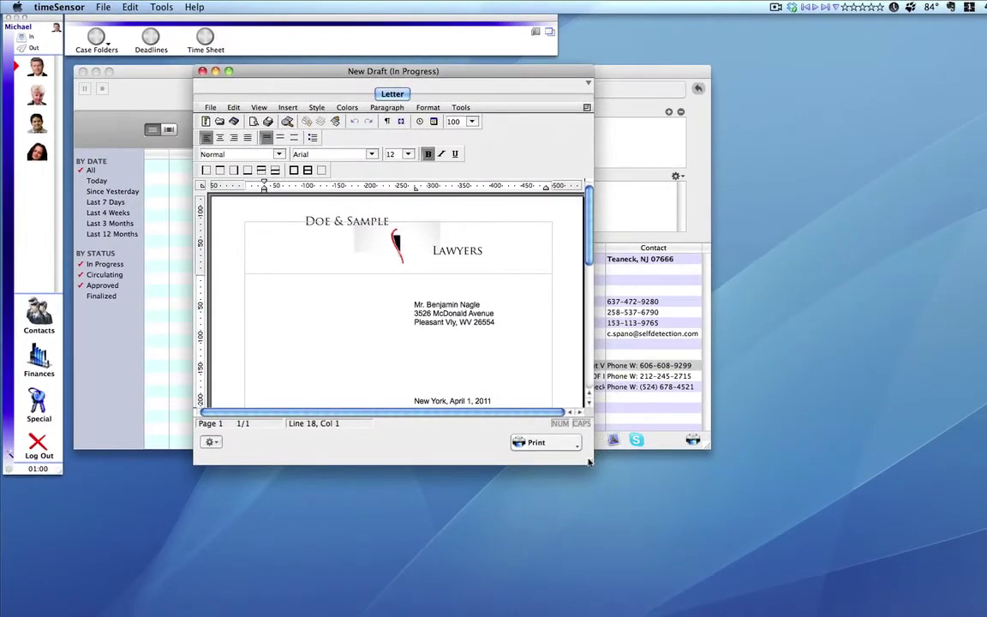
drag(588, 462, 618, 606)
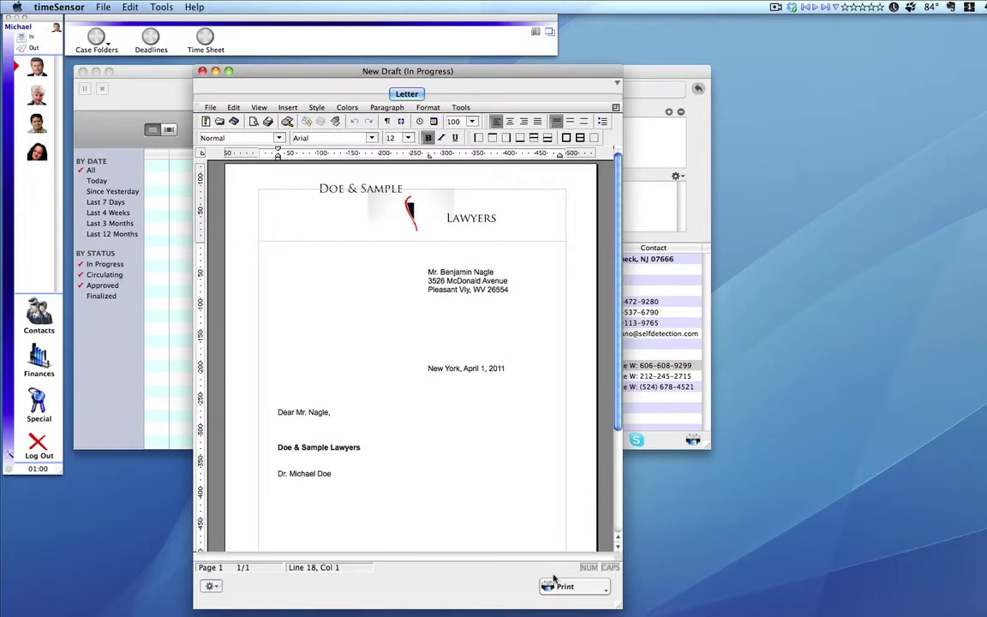
- Write 'It is my pleaseure to inform you that I have decided to undertake your case.' and bring up print options
click(300, 430)
text(I)
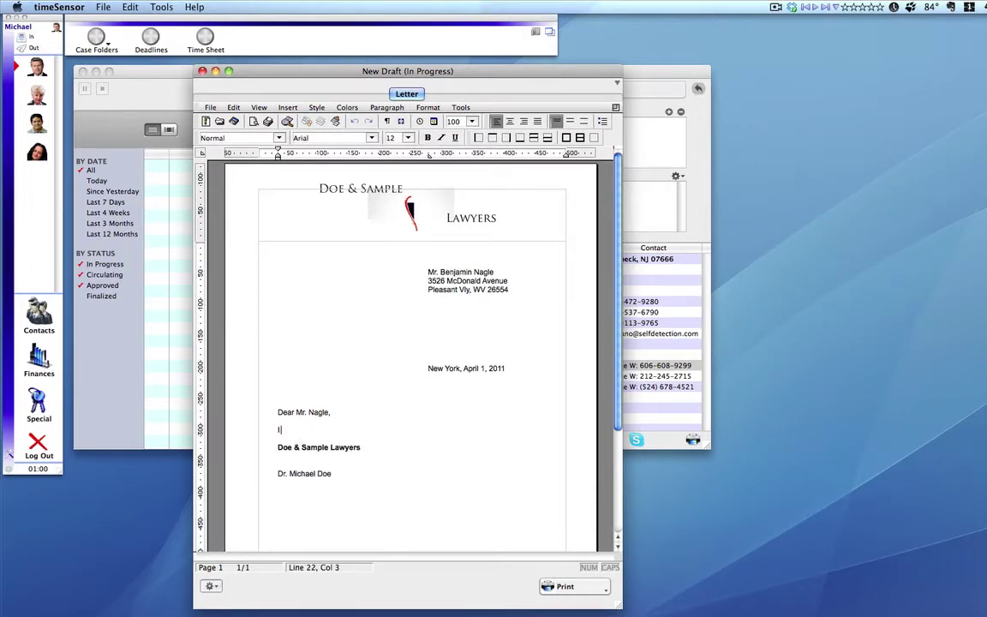
text(t is my pleaseure to inform you that I have decided to undertake your case.)
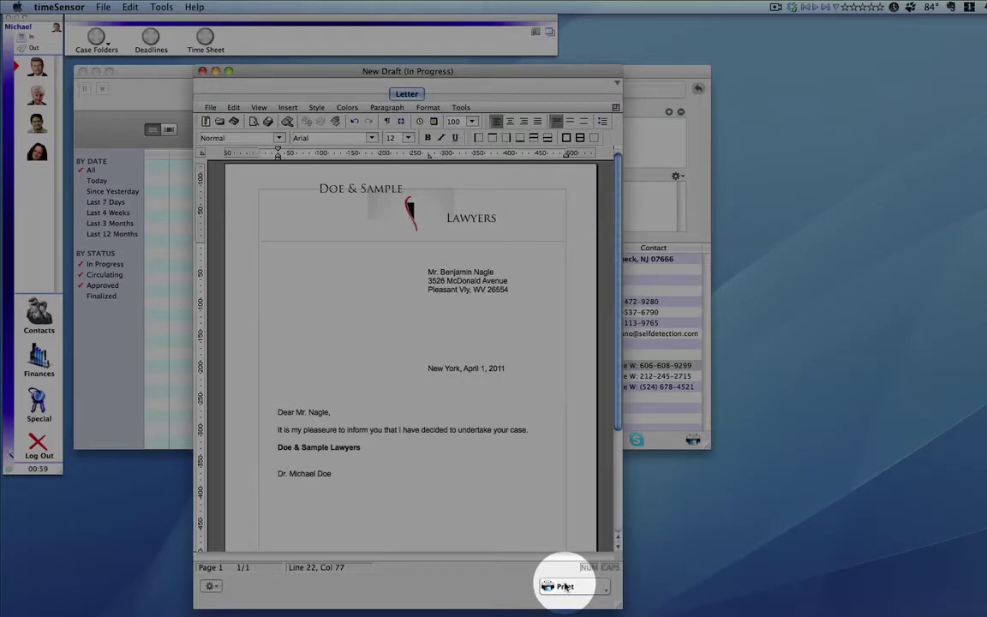
click(565, 588)
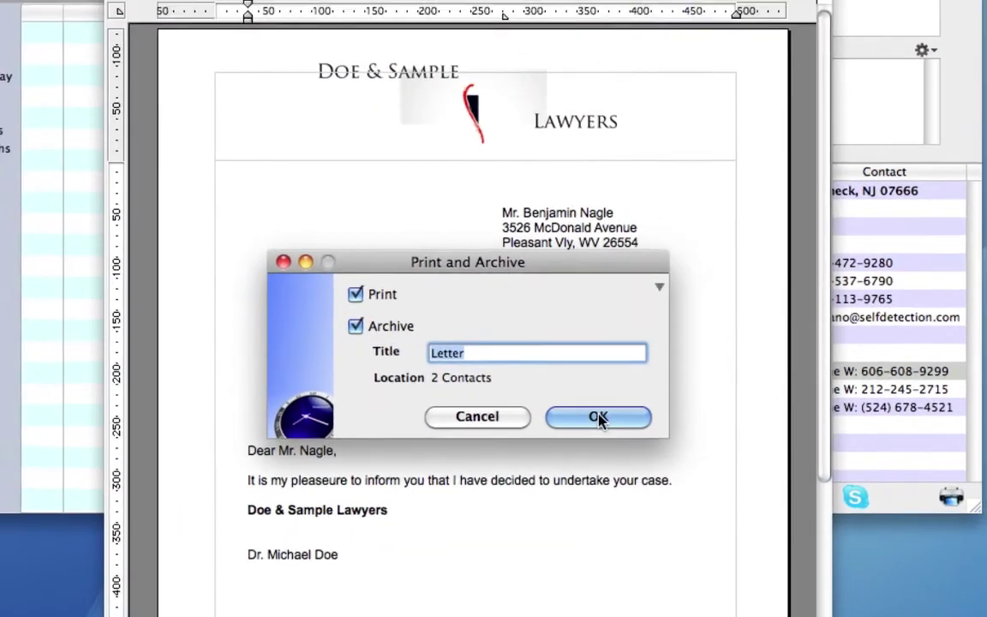
- Print and archive the letter, check it in the archive, then select the first opponent
click(600, 406)
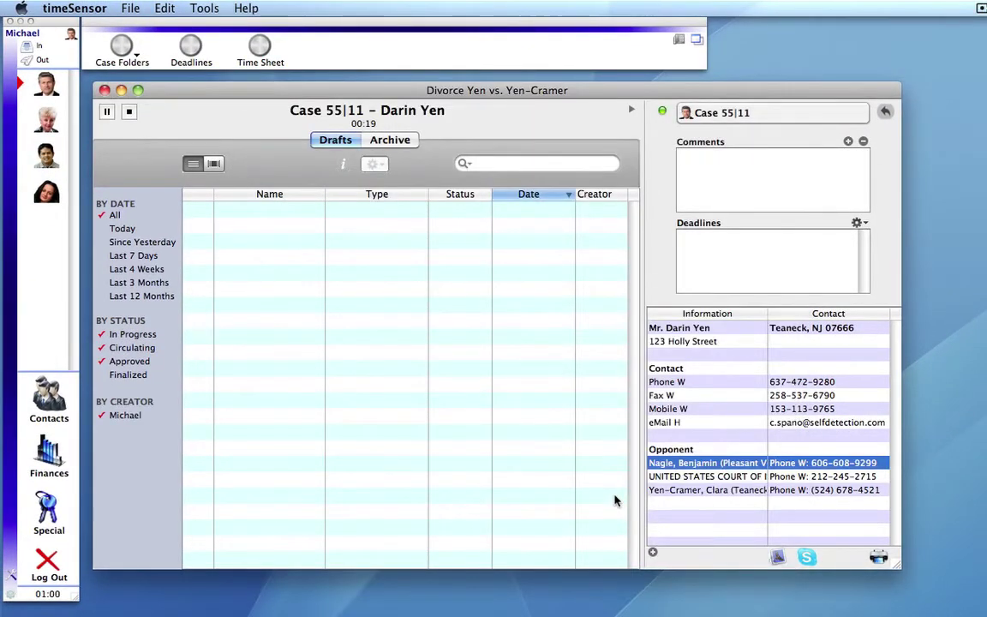
click(377, 140)
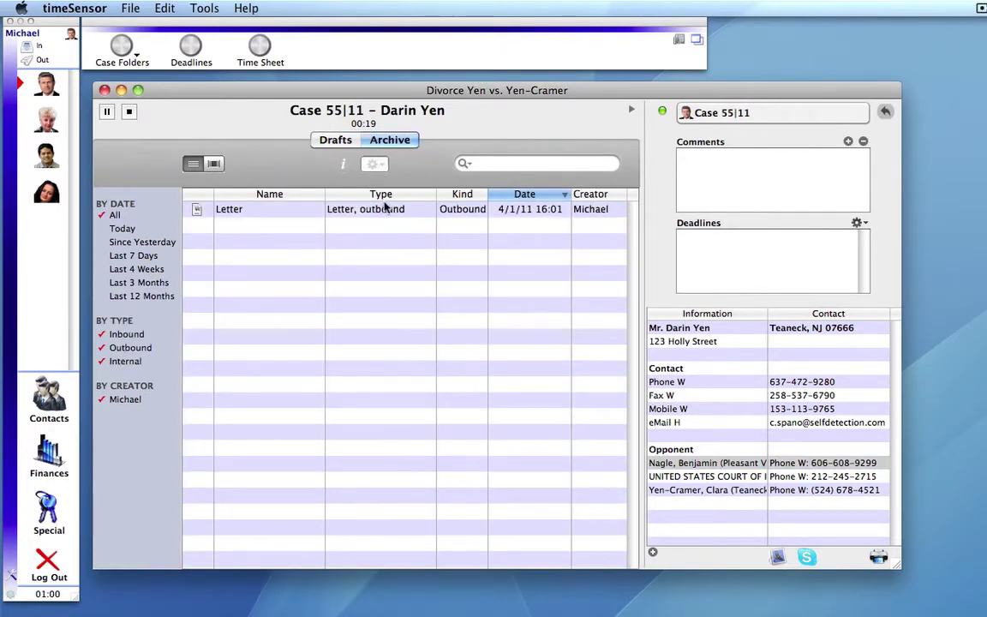
click(351, 209)
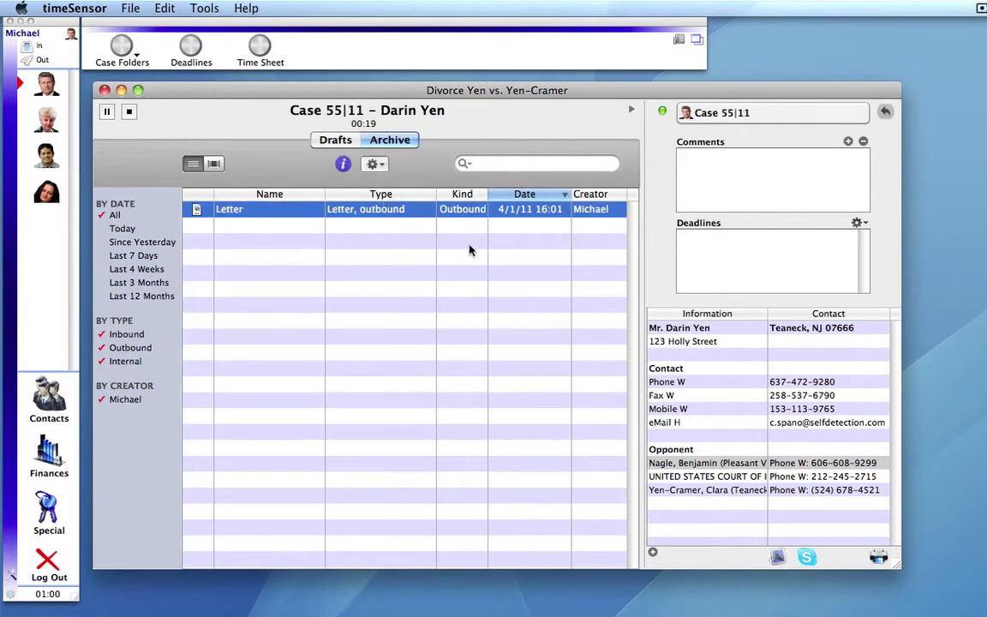
click(347, 143)
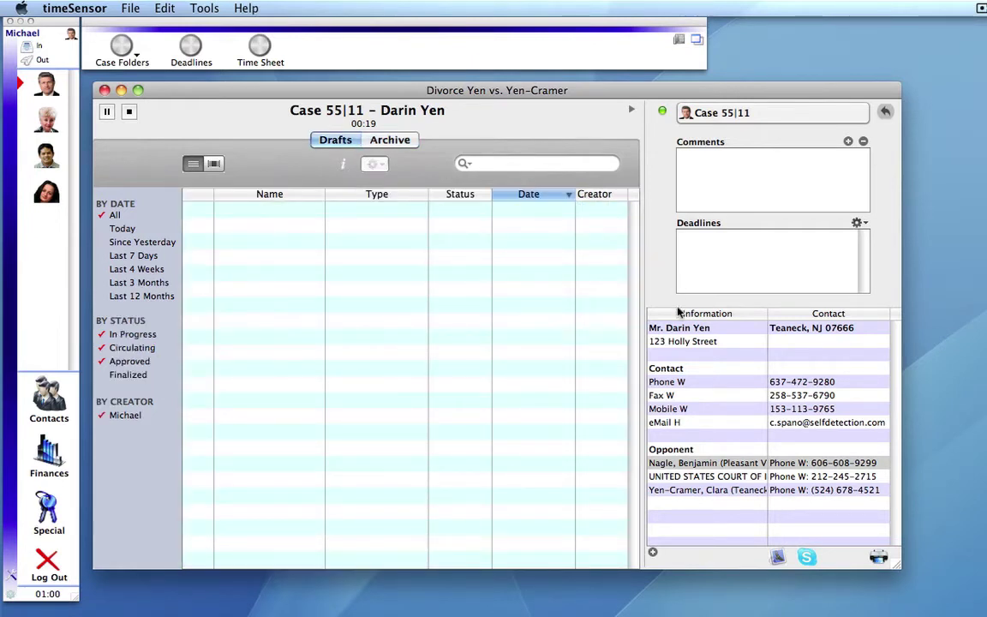
click(726, 465)
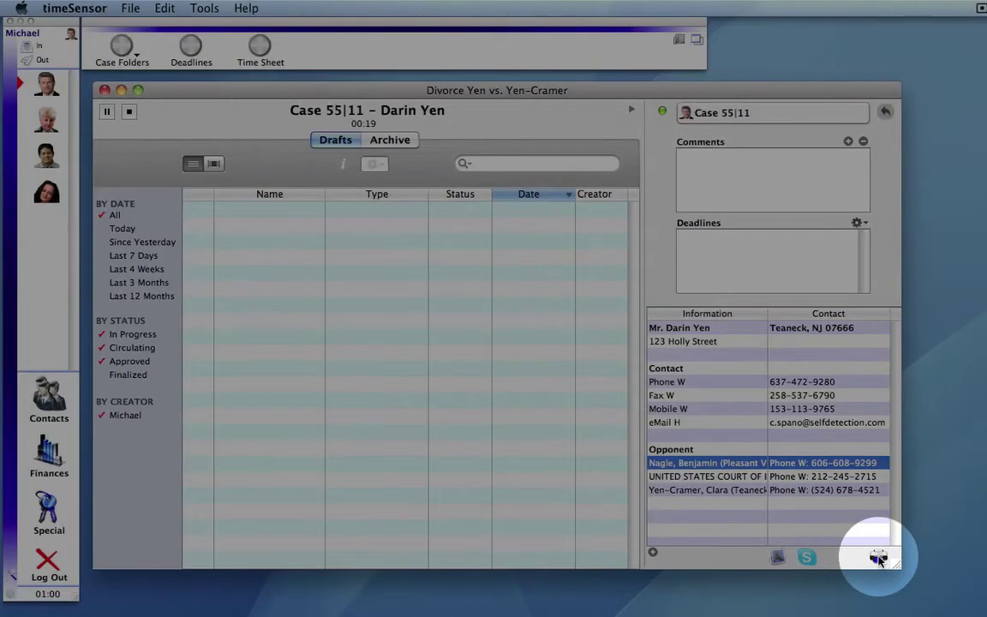
- Create a new Fax draft to the opponent from the Templates & Lists draft options
click(878, 558)
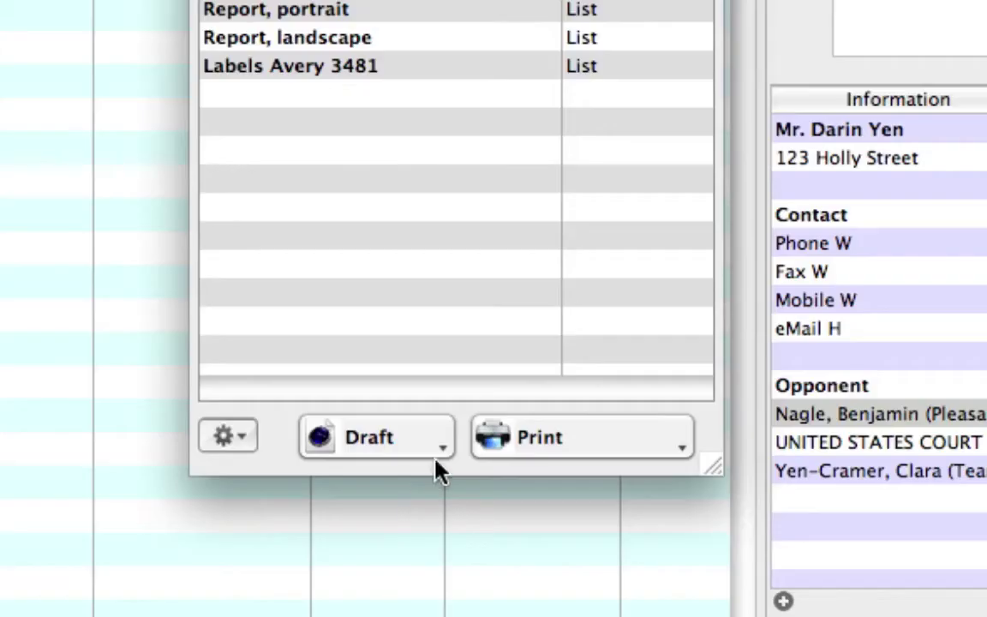
click(439, 449)
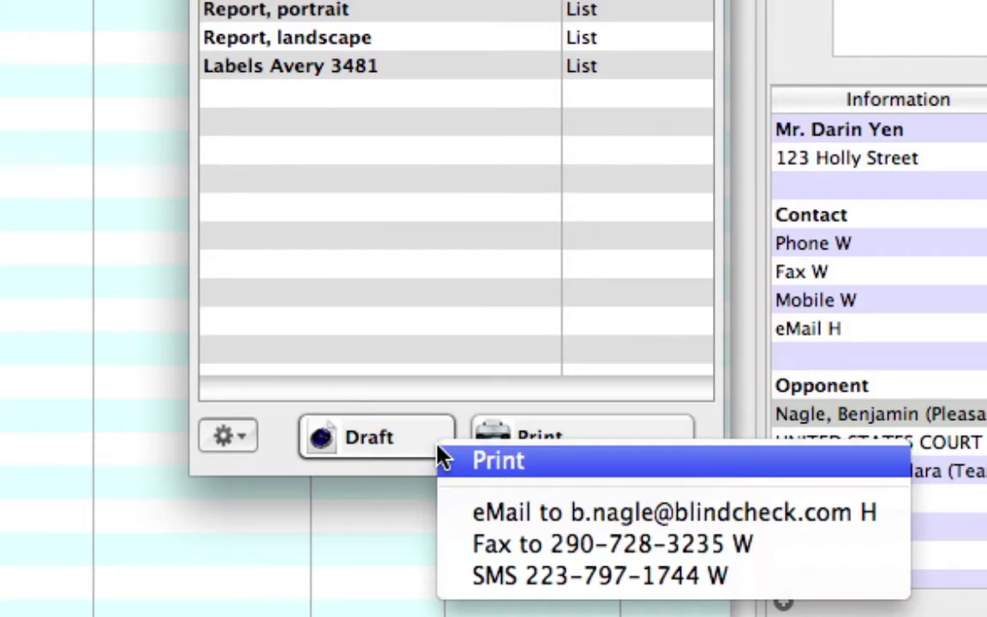
click(518, 543)
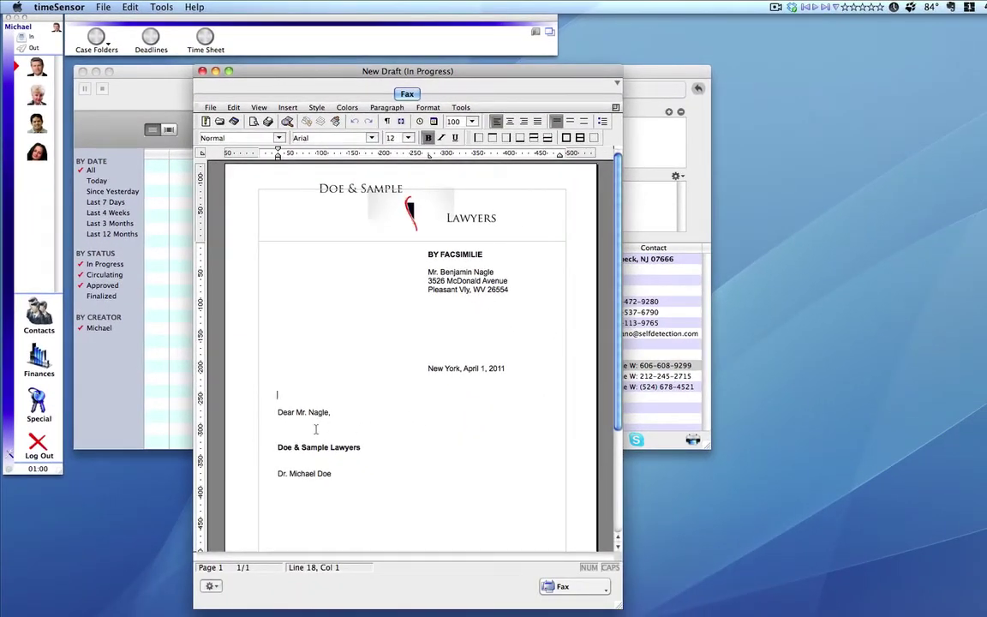
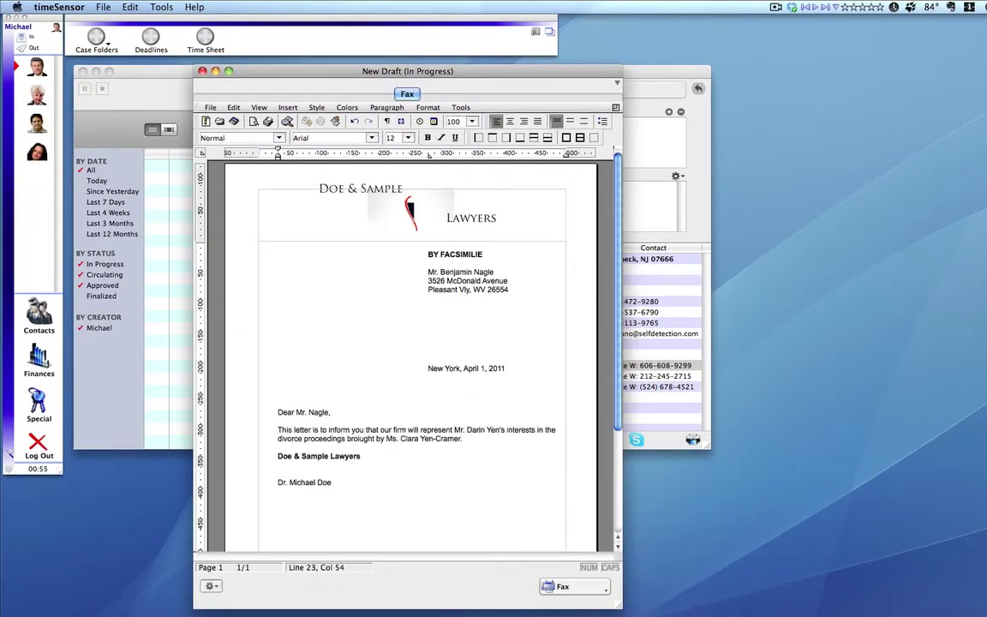
- Paste the standard representation paragraph into the fax, then send and archive it
click(565, 586)
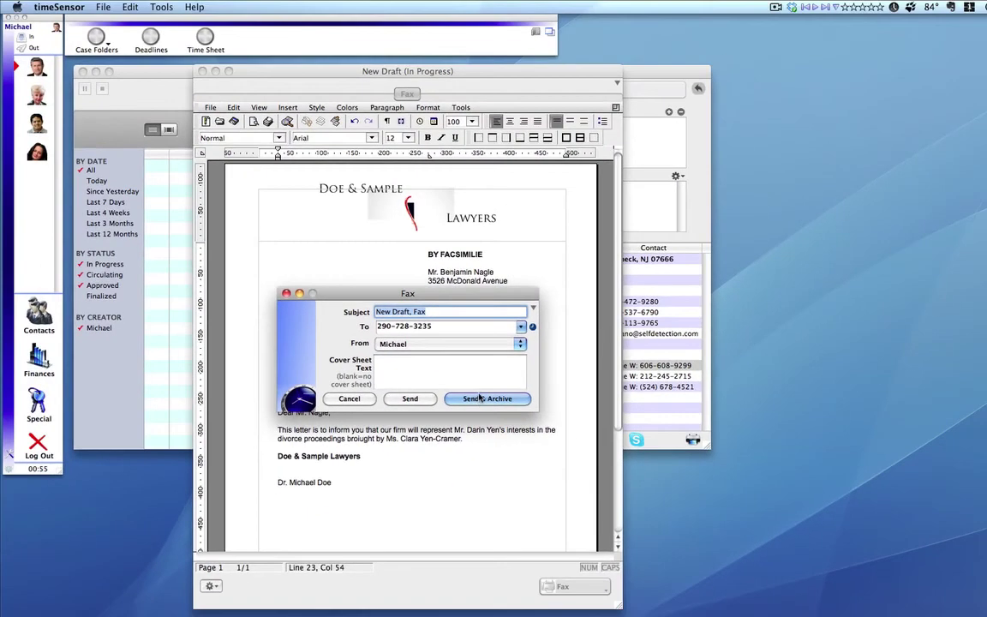
click(622, 490)
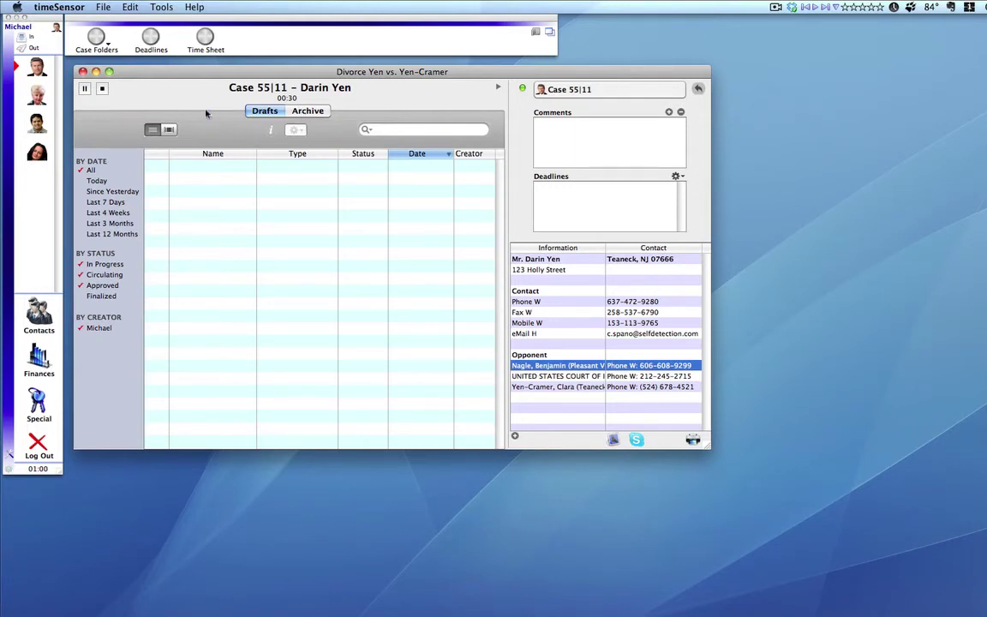
- Stop the case timer and transfer its 33 minutes to the Time Sheet as a .55 Hr entry
click(308, 110)
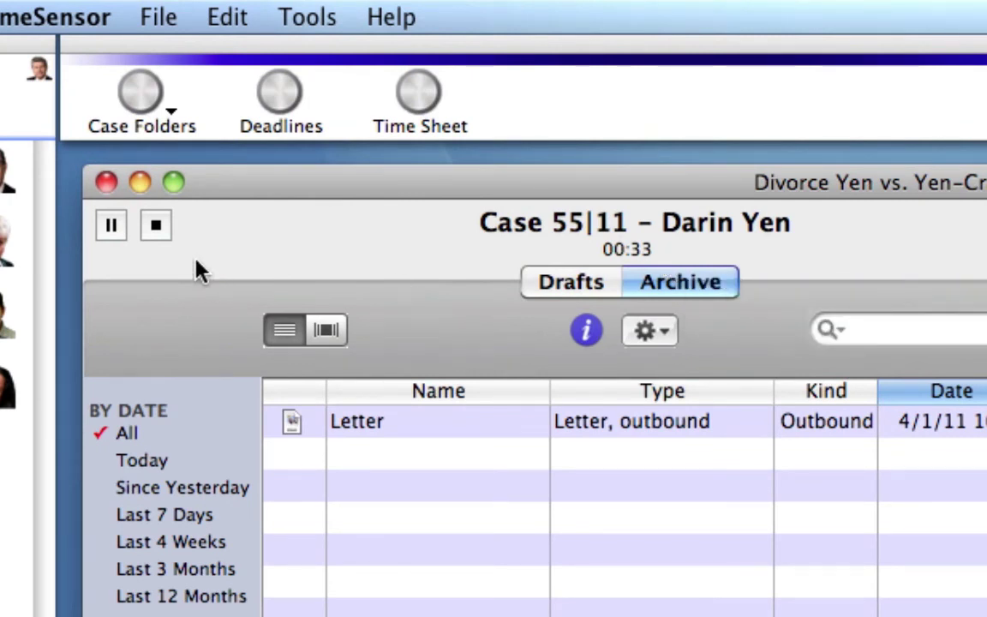
click(159, 227)
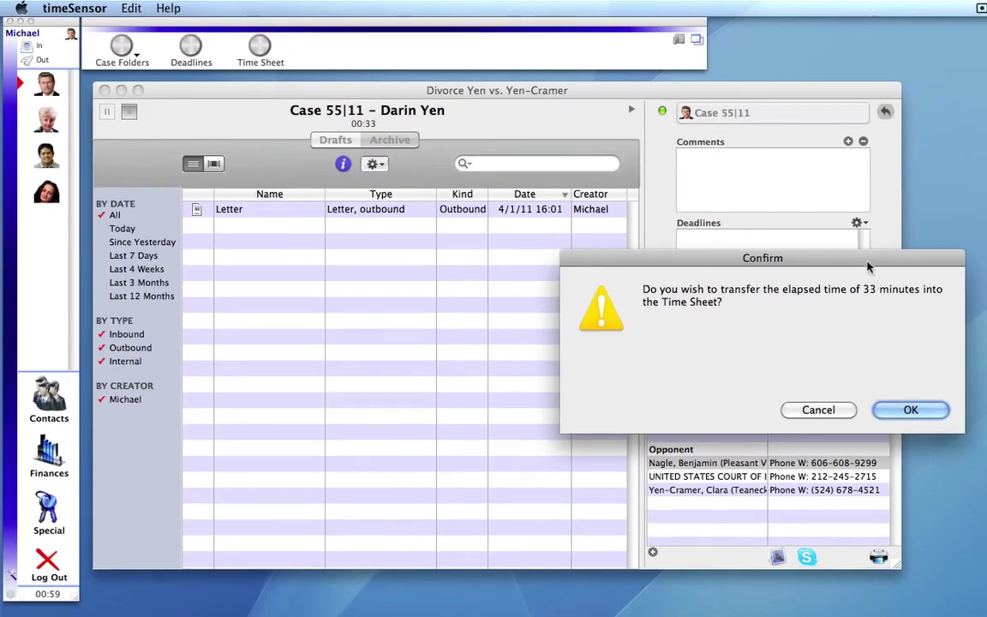
drag(865, 266, 688, 215)
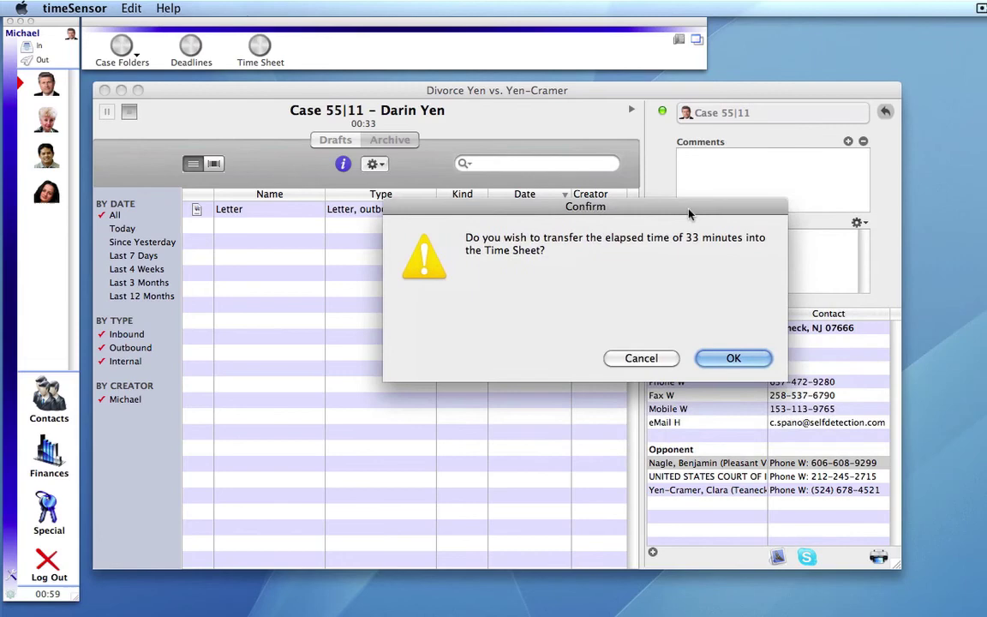
click(742, 362)
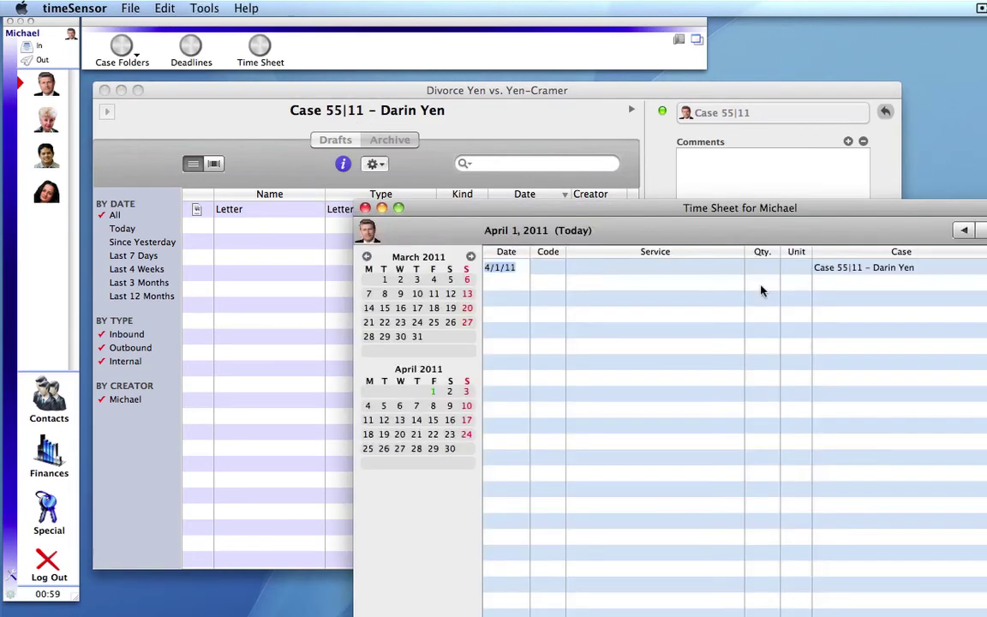
drag(674, 207, 453, 117)
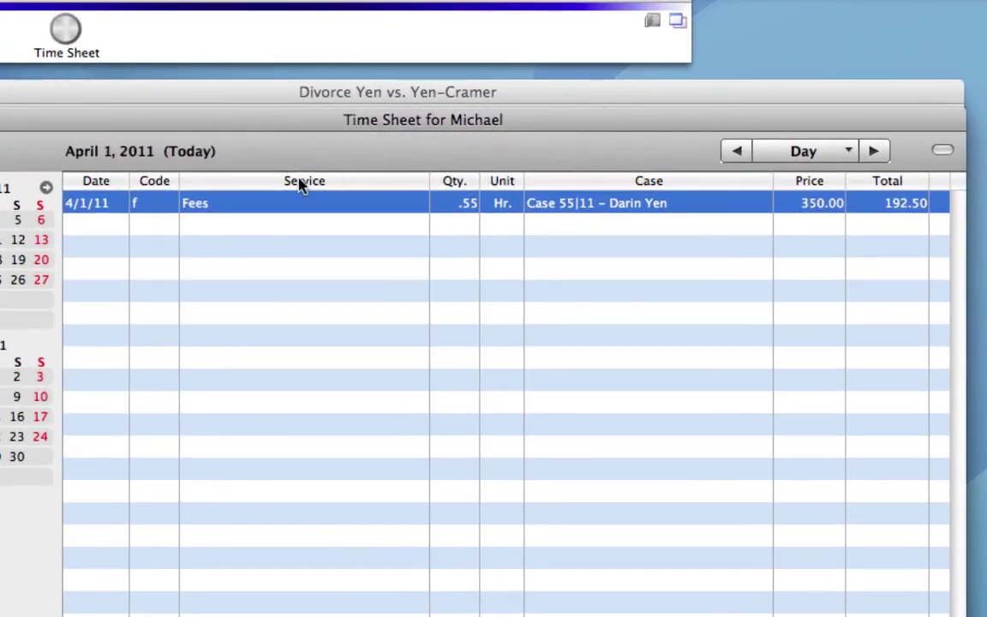
- Replace the entry's Fees service with 'Sent letter to client and fax to opposi'
click(220, 209)
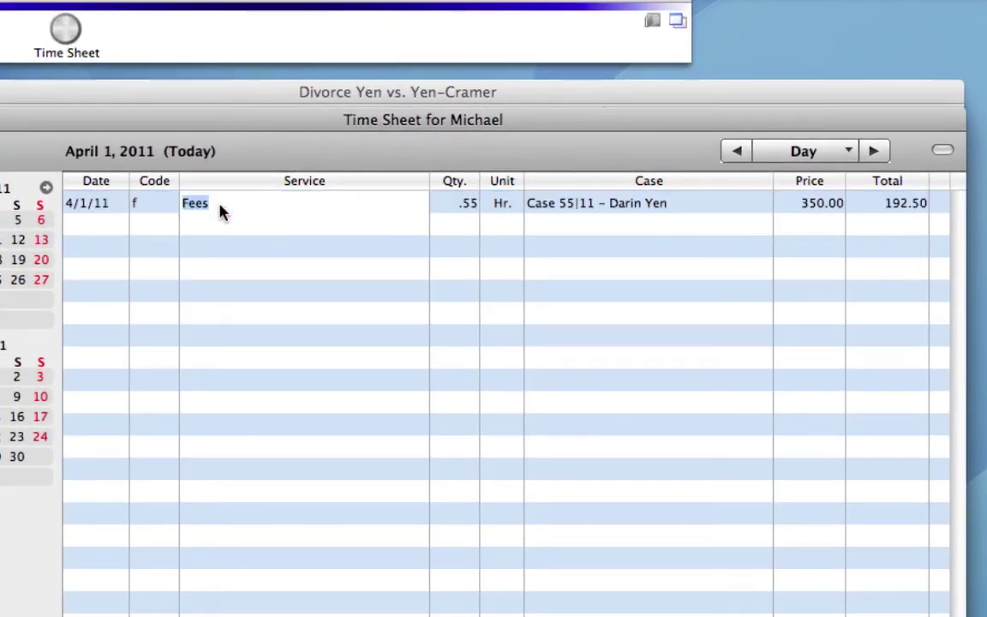
text(Sent letter to client)
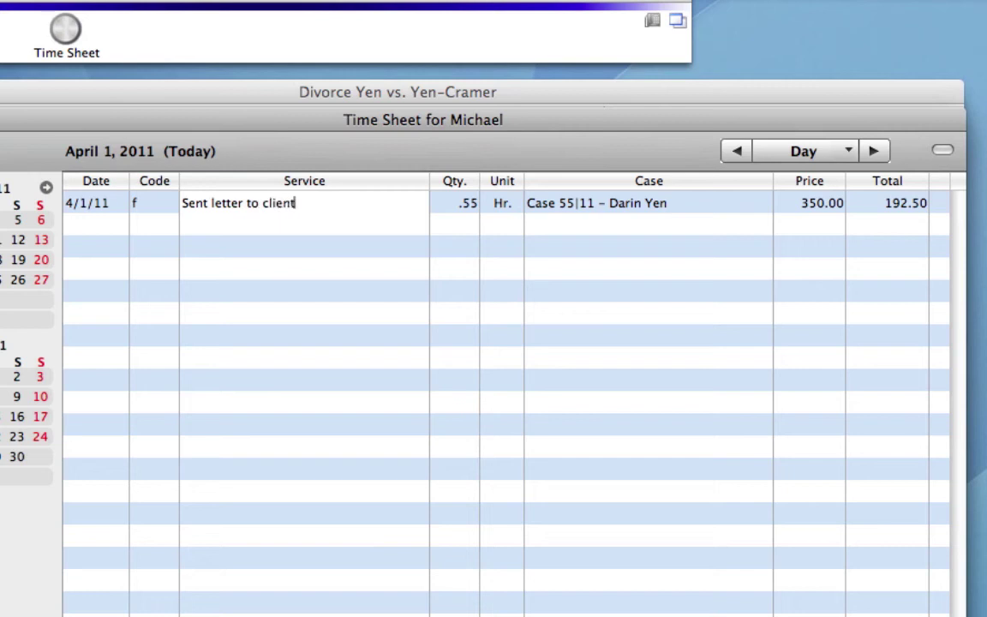
text( and fax to )
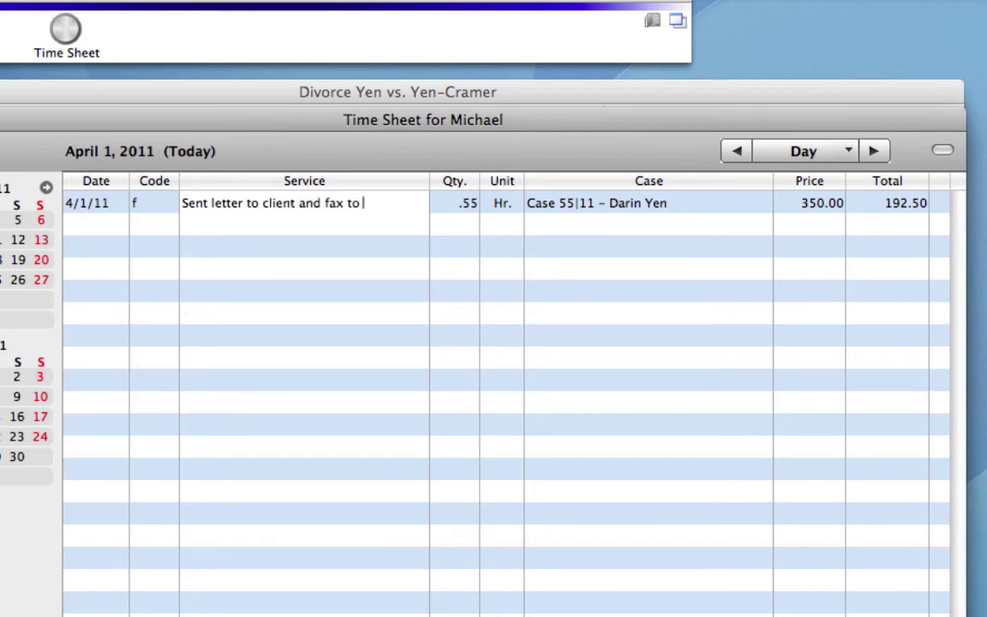
text(opposi)
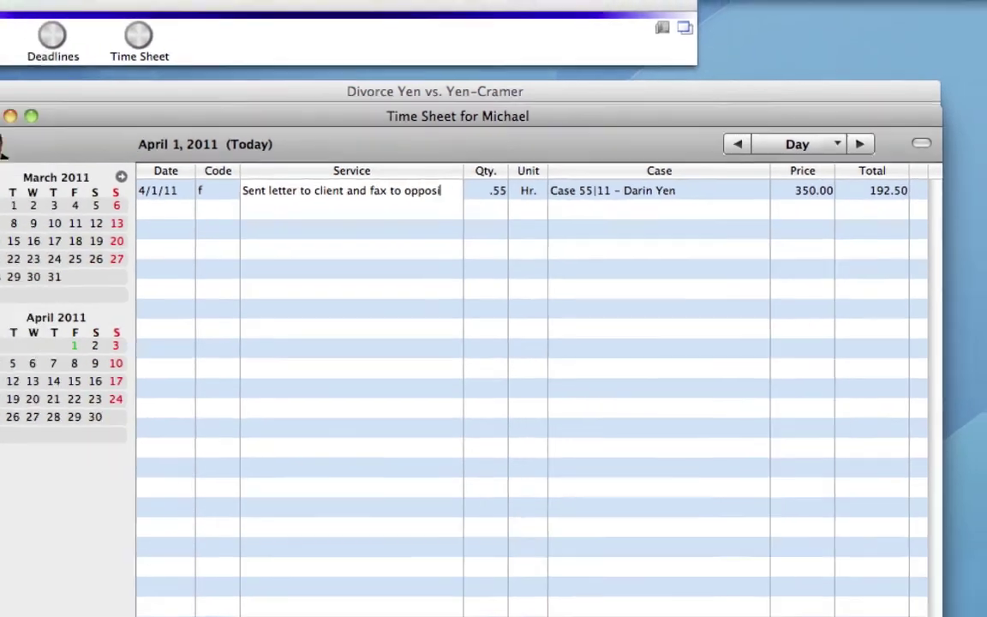